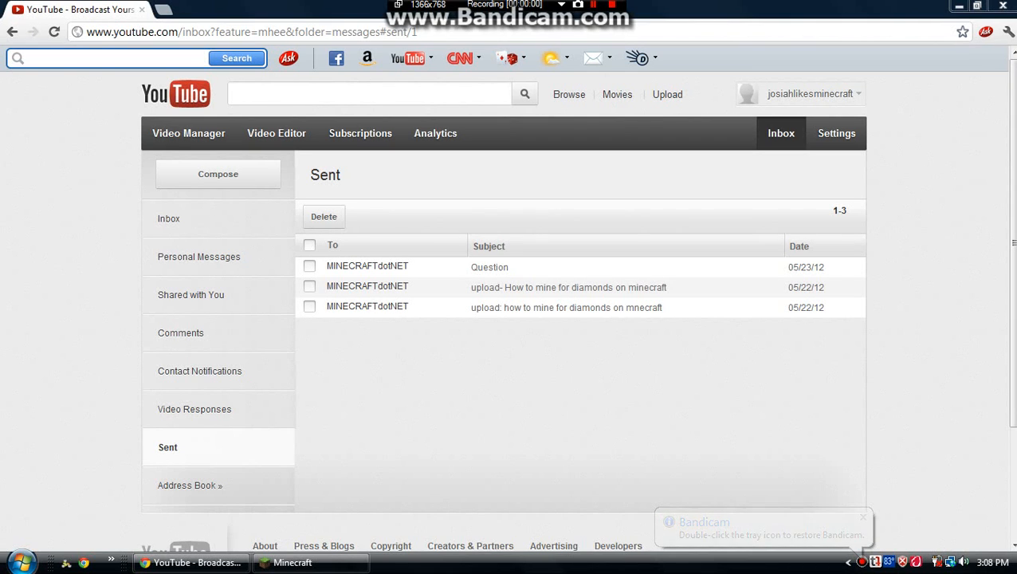
pyautogui.click(389, 94)
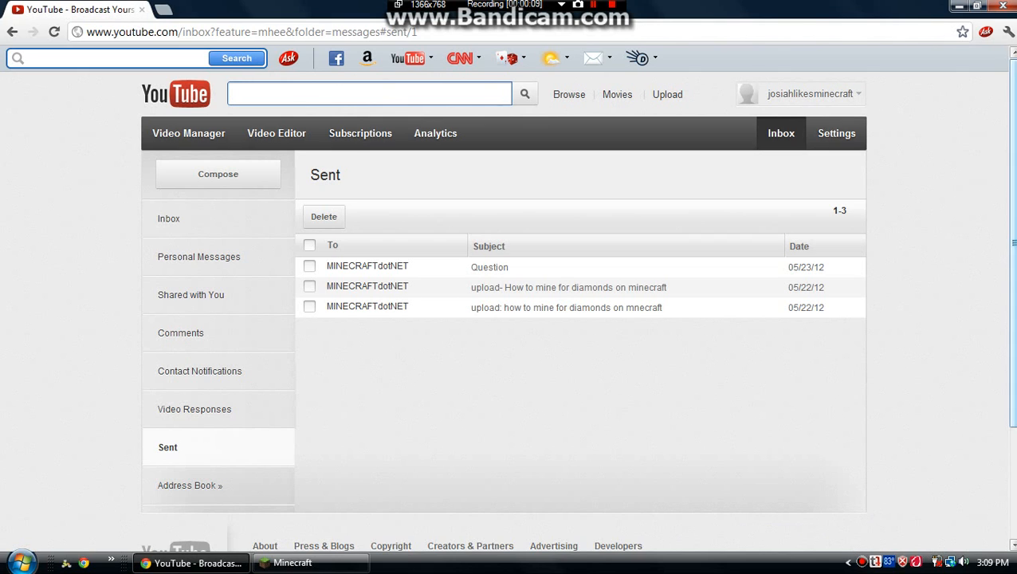
pyautogui.moveTo(1010, 239); pyautogui.dragTo(1010, 243)
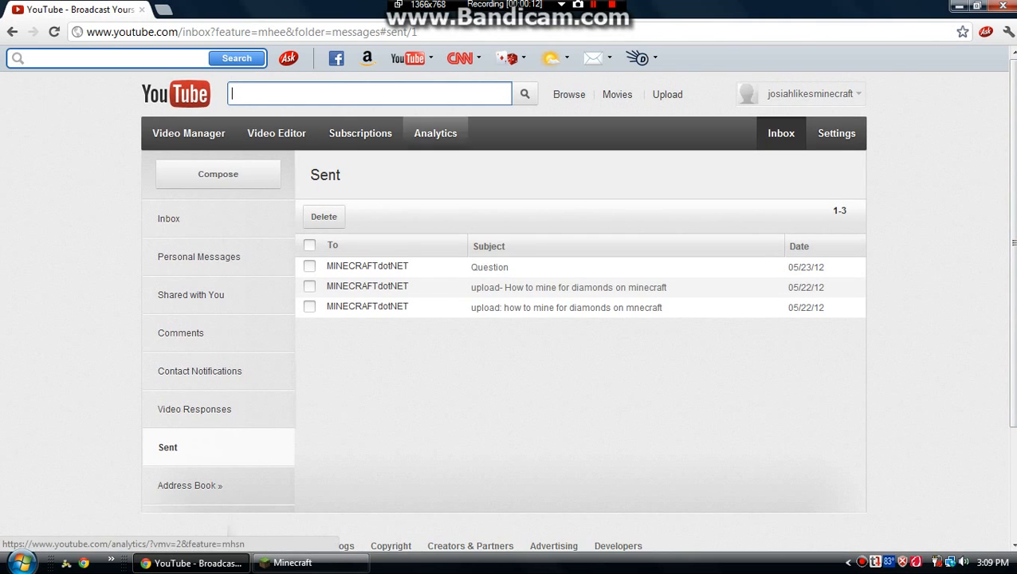
pyautogui.moveTo(417, 32); pyautogui.dragTo(184, 32)
# Step: Erase the selected address tail and load the youtube.com/user/MINECRAFTdotNET/feed suggestion
pyautogui.press('BackSpace')
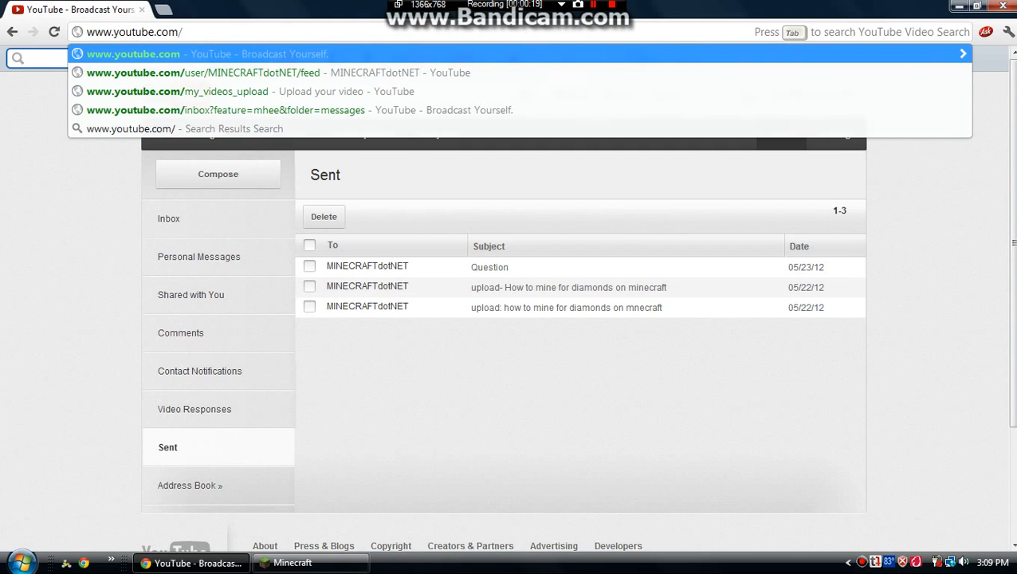
pyautogui.press('Down')
pyautogui.press('Return')
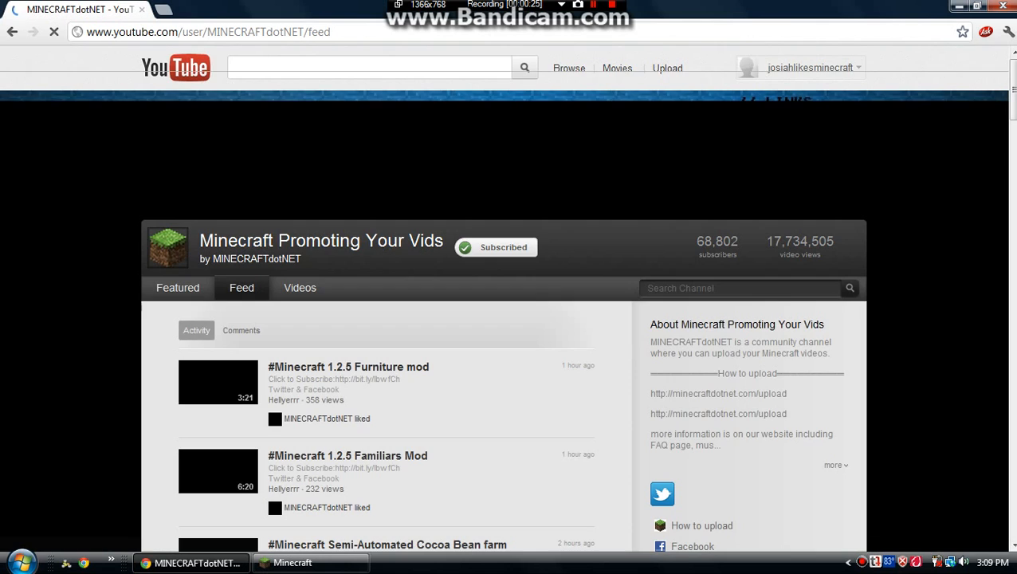
pyautogui.scroll(-1, 509, 319)
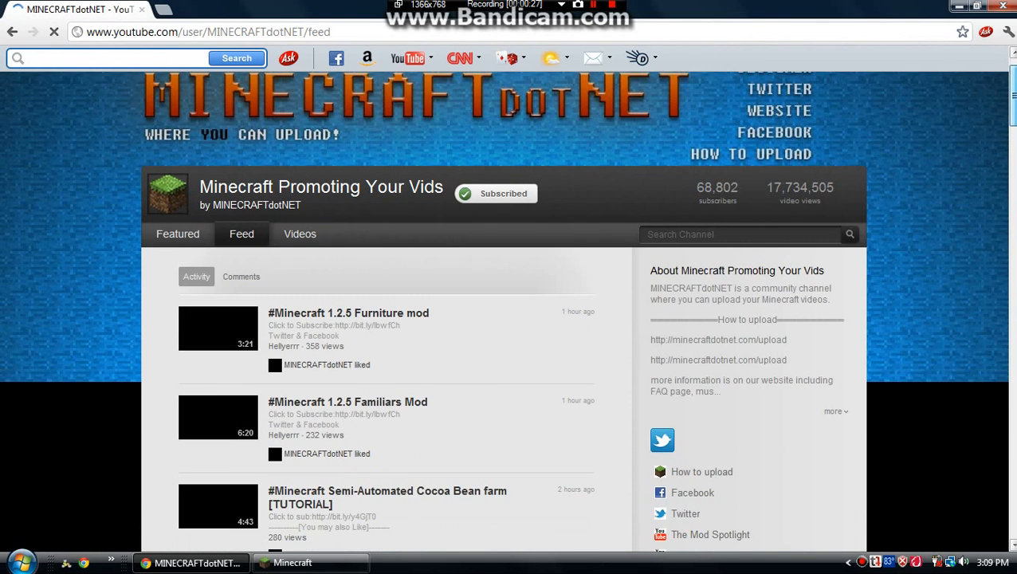
pyautogui.scroll(-1, 187, 407)
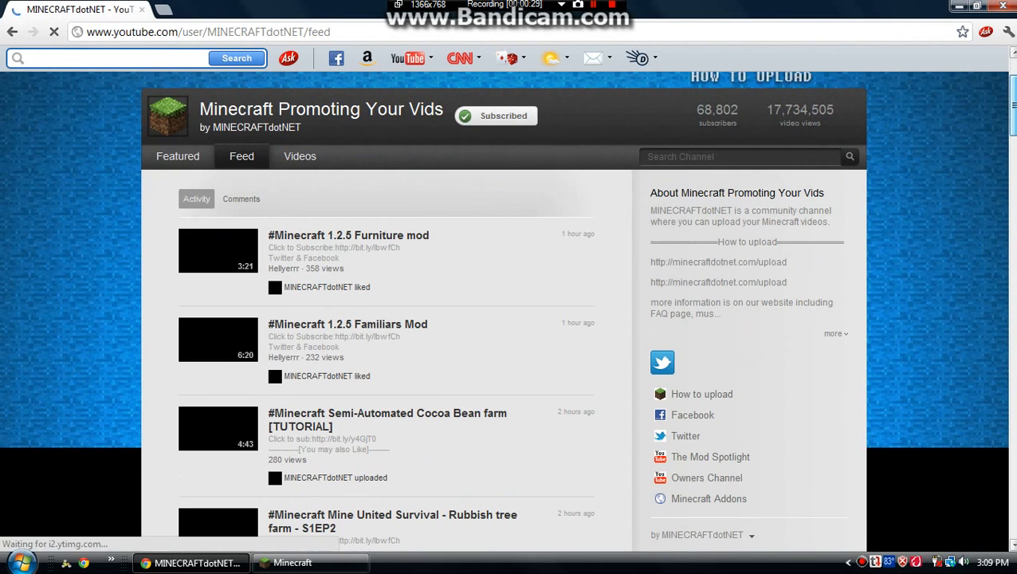
pyautogui.scroll(-1, 188, 407)
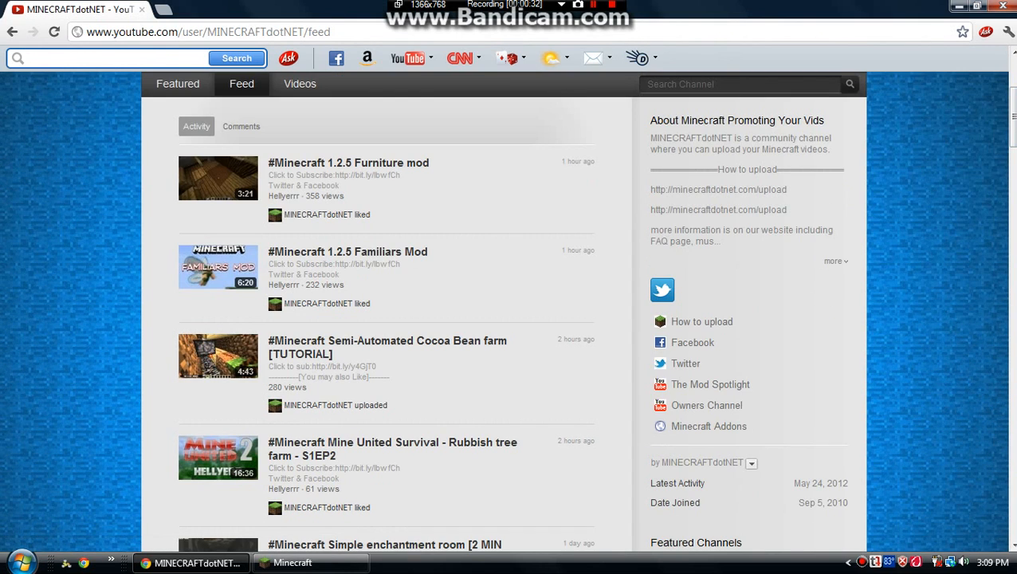
# Step: Choose Send Message from the channel owner options beside 'by MINECRAFTdotNET'
pyautogui.click(751, 463)
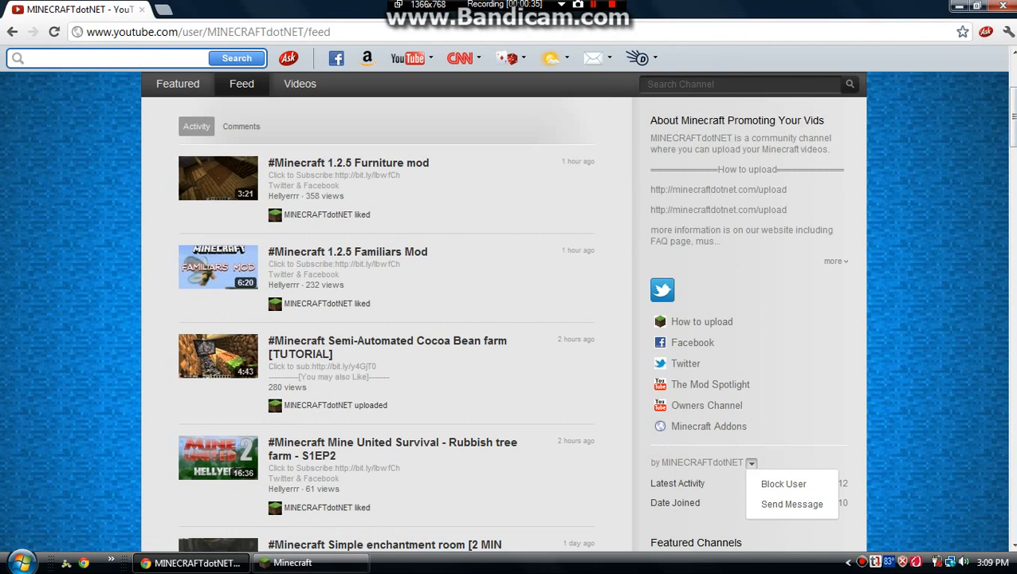
pyautogui.click(792, 503)
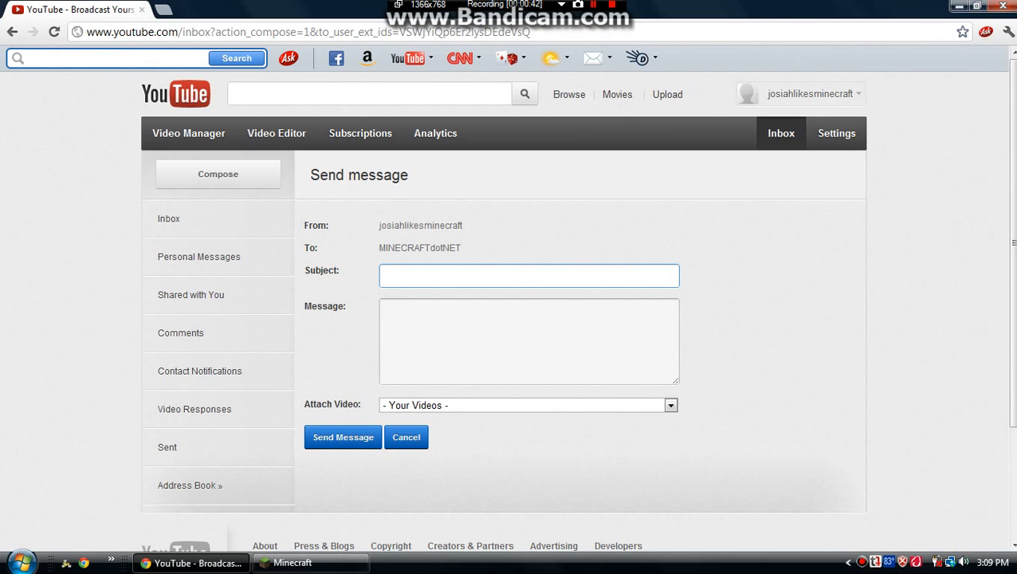
pyautogui.write('upload')
pyautogui.write('-')
# Step: Finish the subject 'upload-', move to the message body and add blank lines
pyautogui.press('Tab')
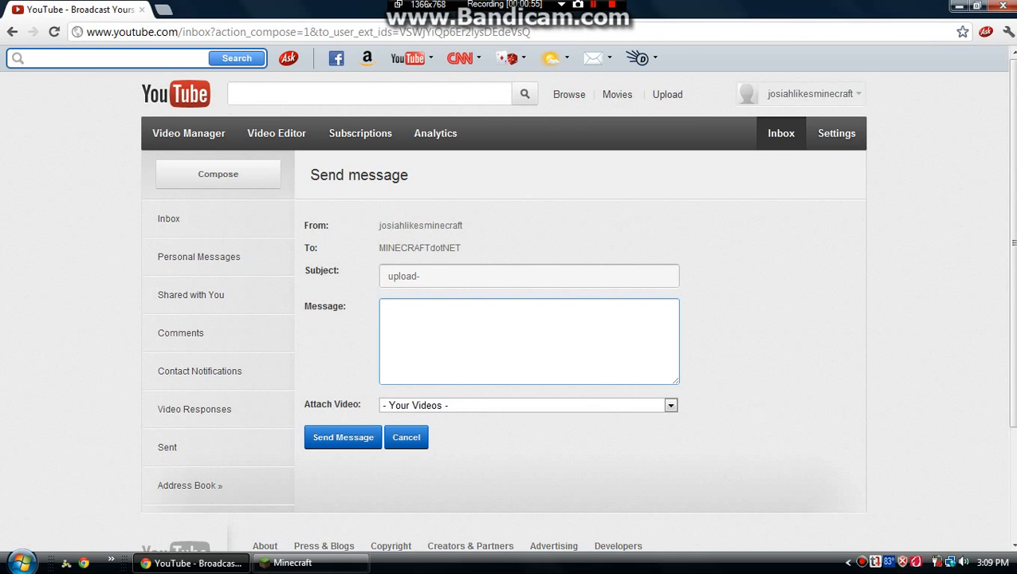
pyautogui.press('Return')
pyautogui.press('Return')
pyautogui.press('Return')
pyautogui.press('Return')
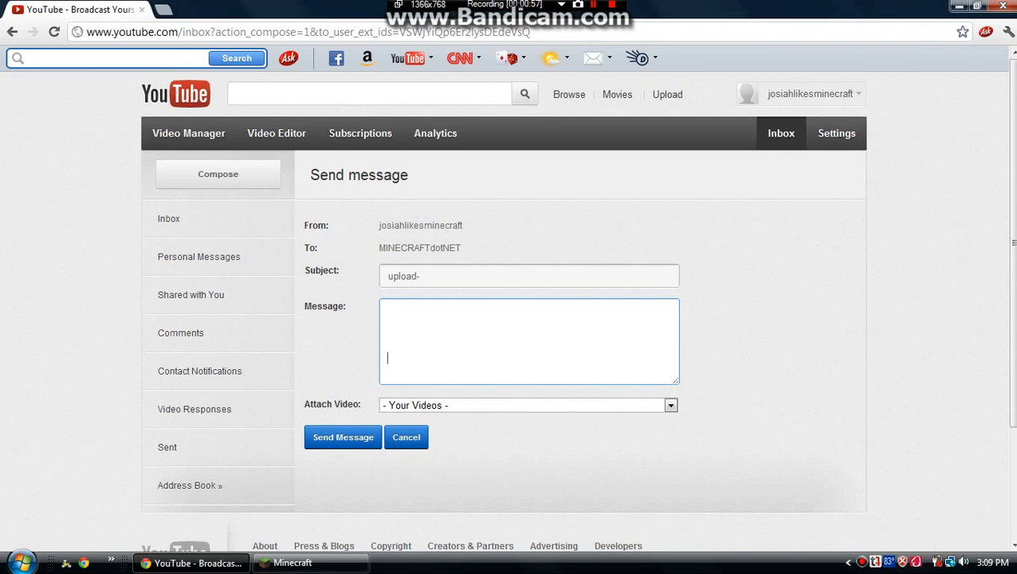